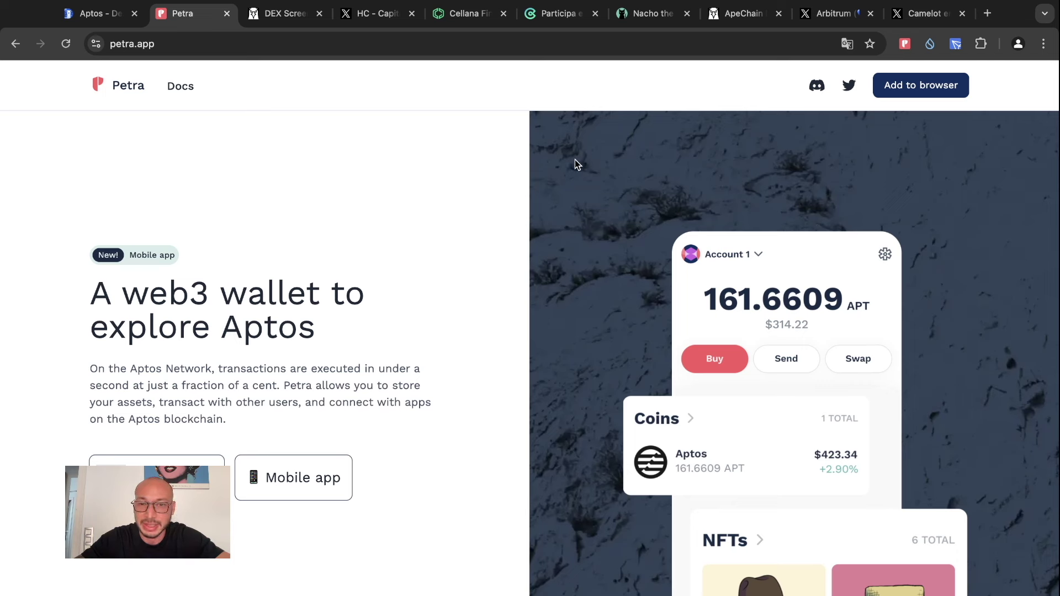
Open the Petra wallet extension from the browser and go to its settings.
left_click(903, 49)
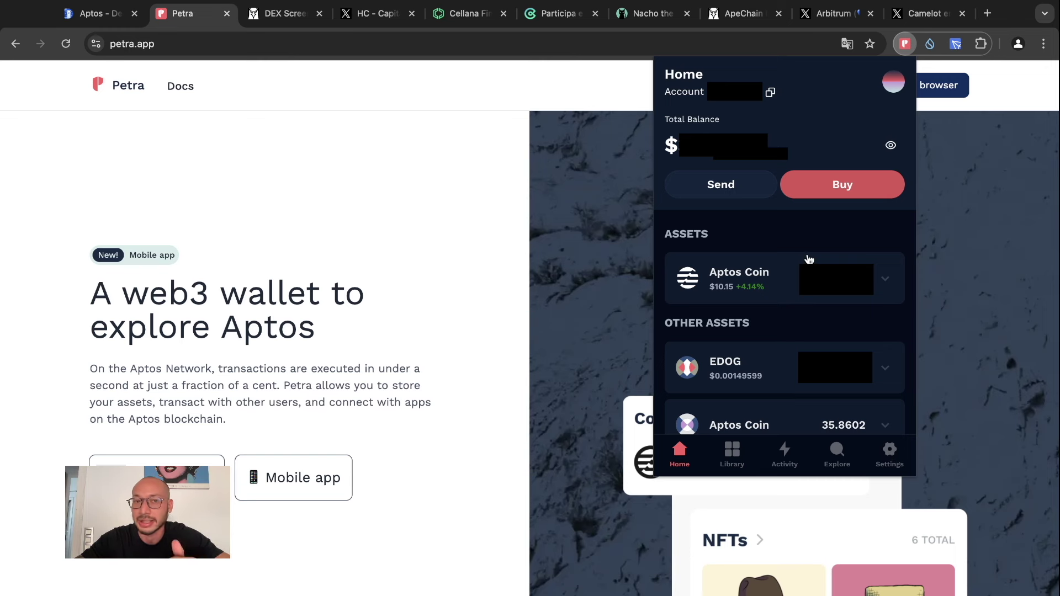
left_click(894, 454)
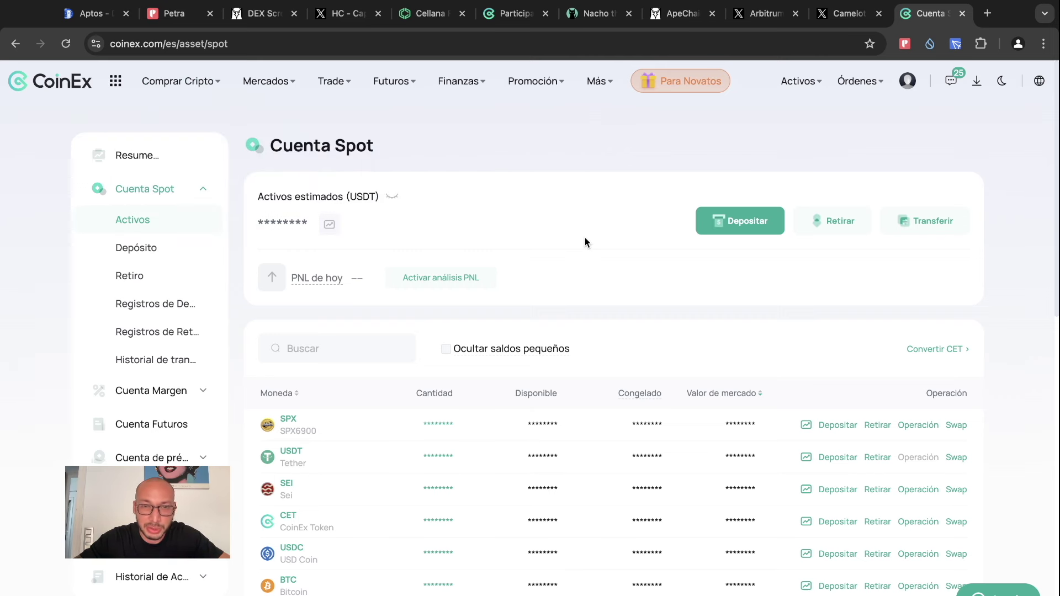
Search the CoinEx spot account assets for "apt" and open the withdrawal form for Aptos (APT).
mouse_move(332, 81)
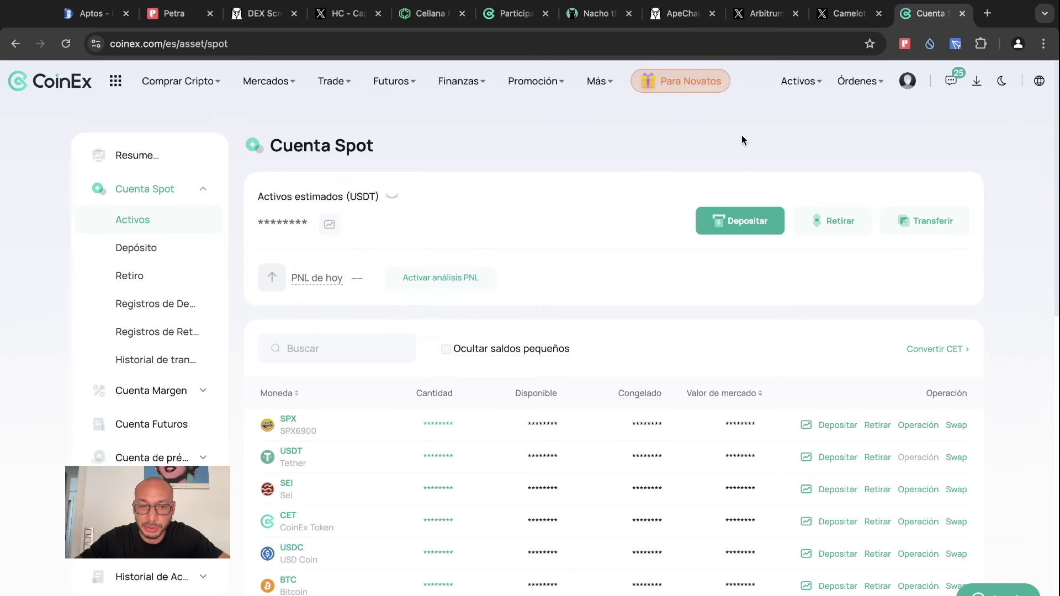
scroll(560, 275, "down", 1)
left_click(355, 308)
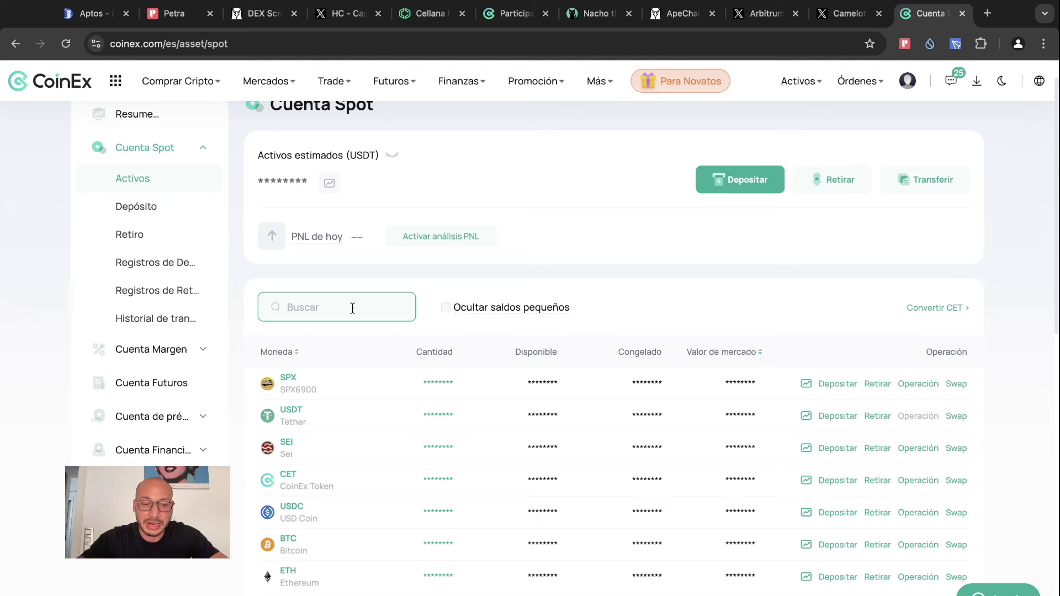
type("apt")
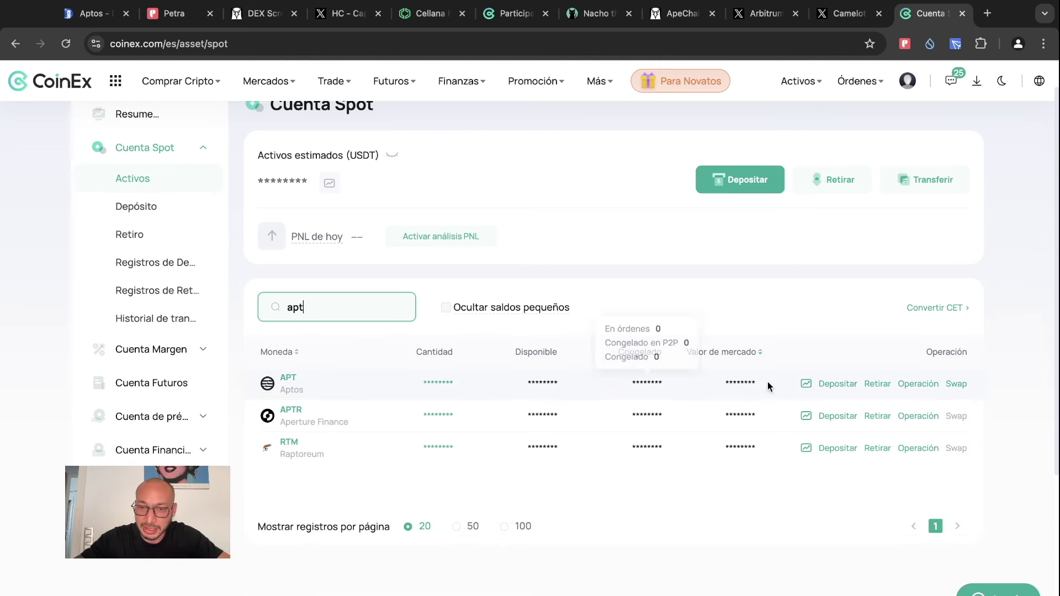
left_click(881, 385)
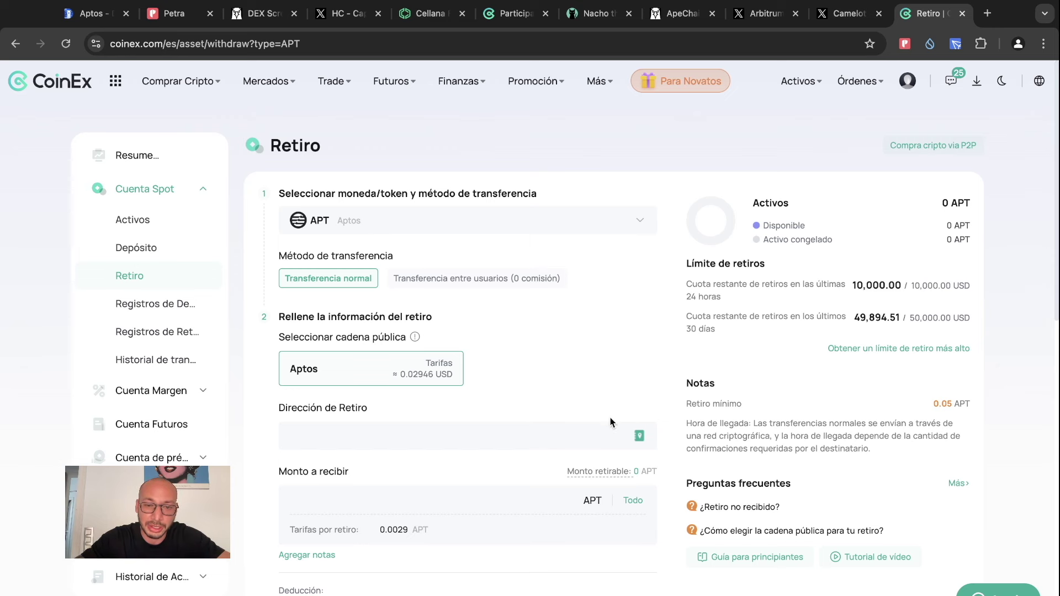
Copy the account address from the Petra wallet and paste it as the withdrawal address for the APT withdrawal.
left_click(449, 441)
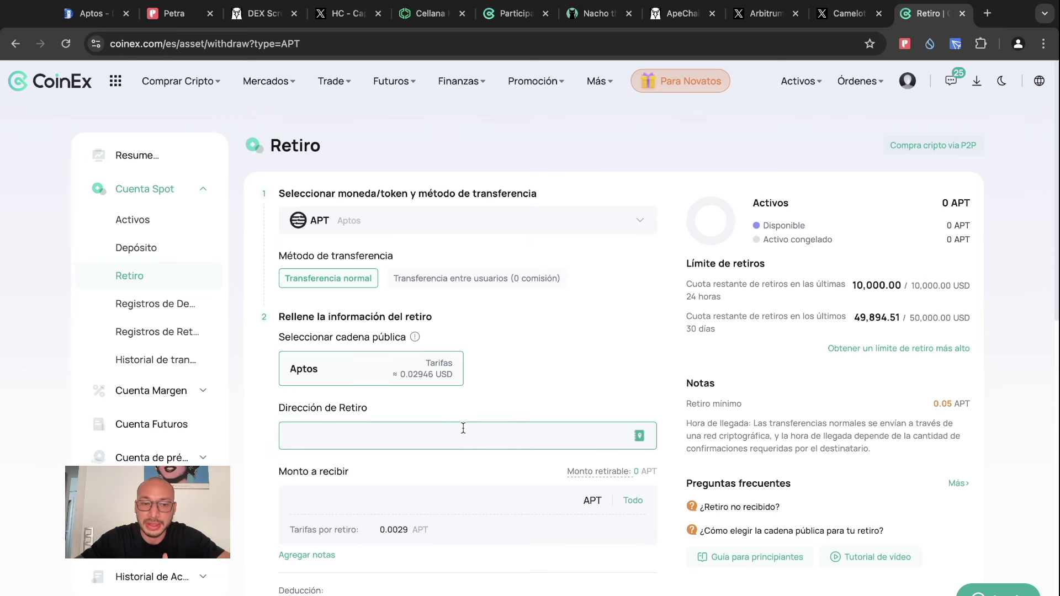
left_click(904, 44)
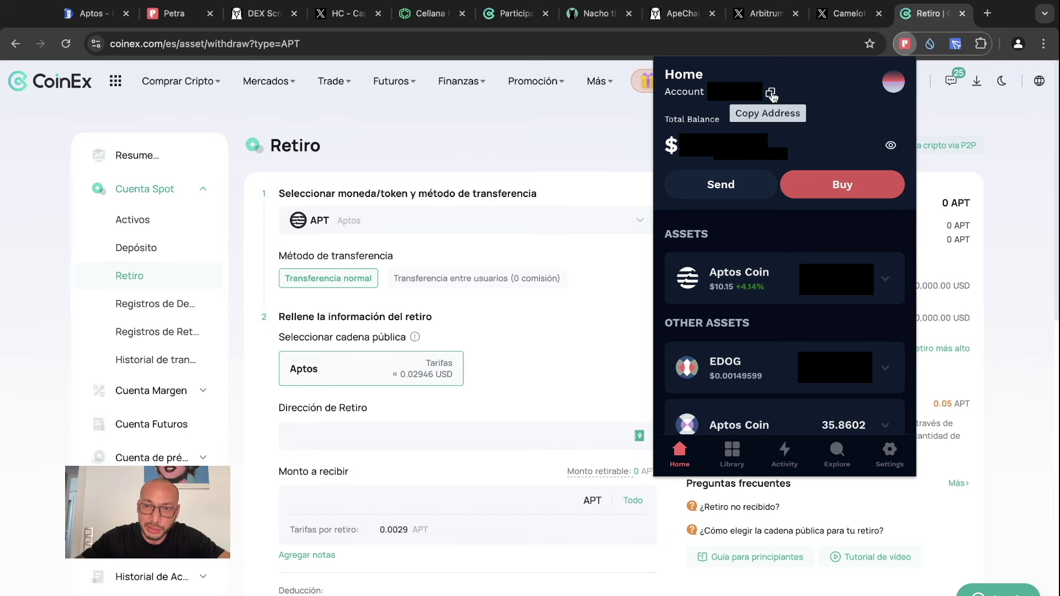
left_click(393, 437)
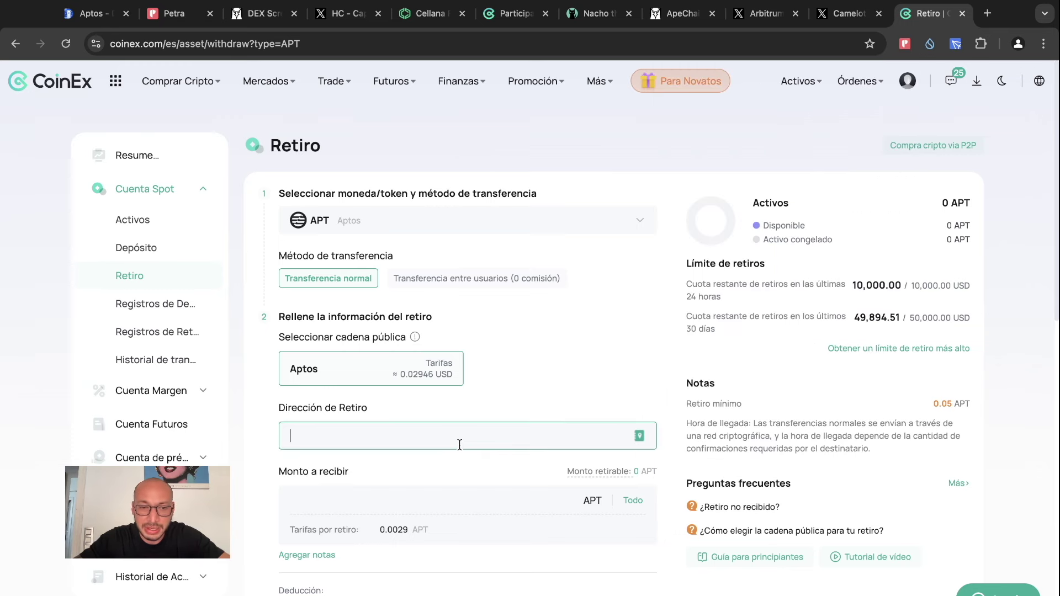
key("super+v")
scroll(459, 444, "down", 1)
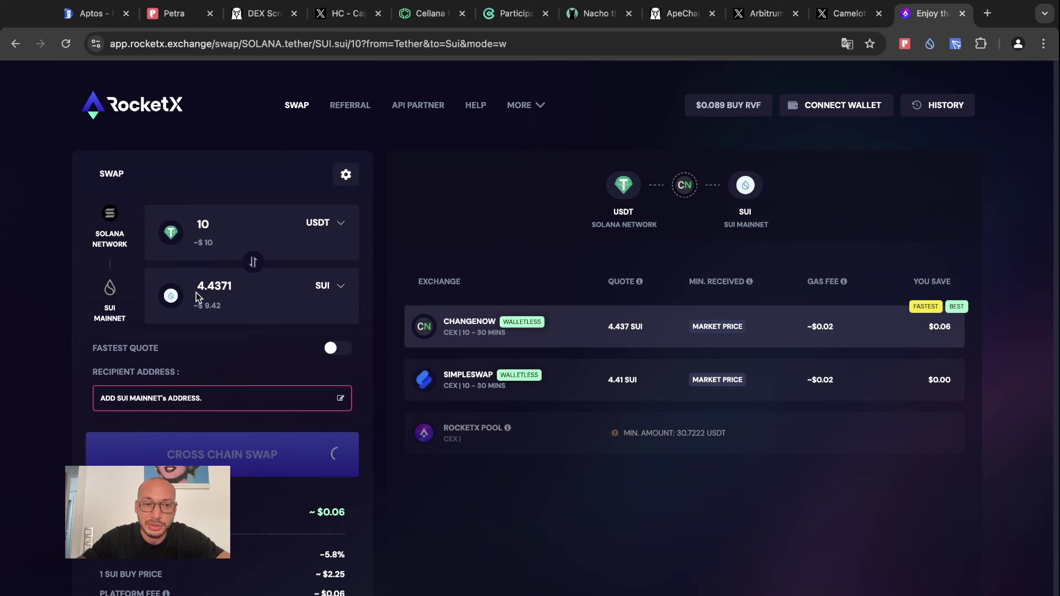
On RocketX, set the swap's destination to the APT token on the Aptos network.
left_click(114, 296)
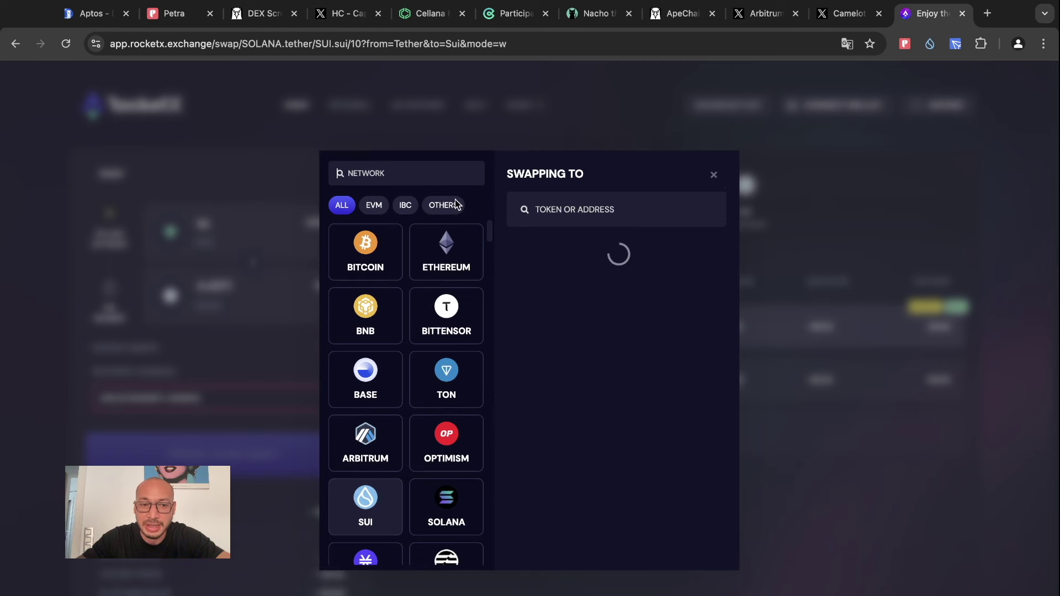
scroll(448, 387, "down", 3)
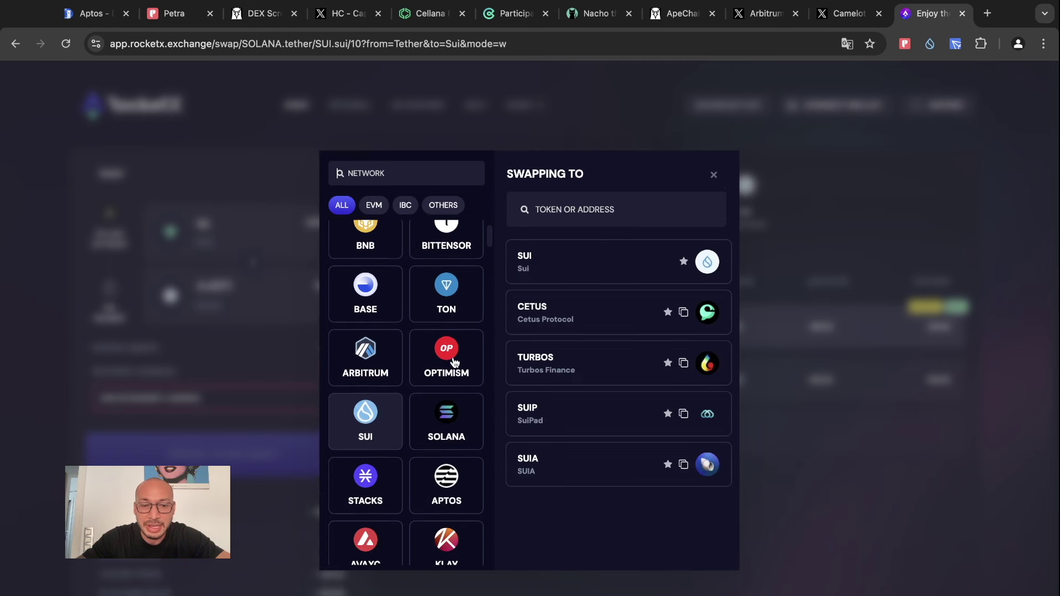
left_click(448, 471)
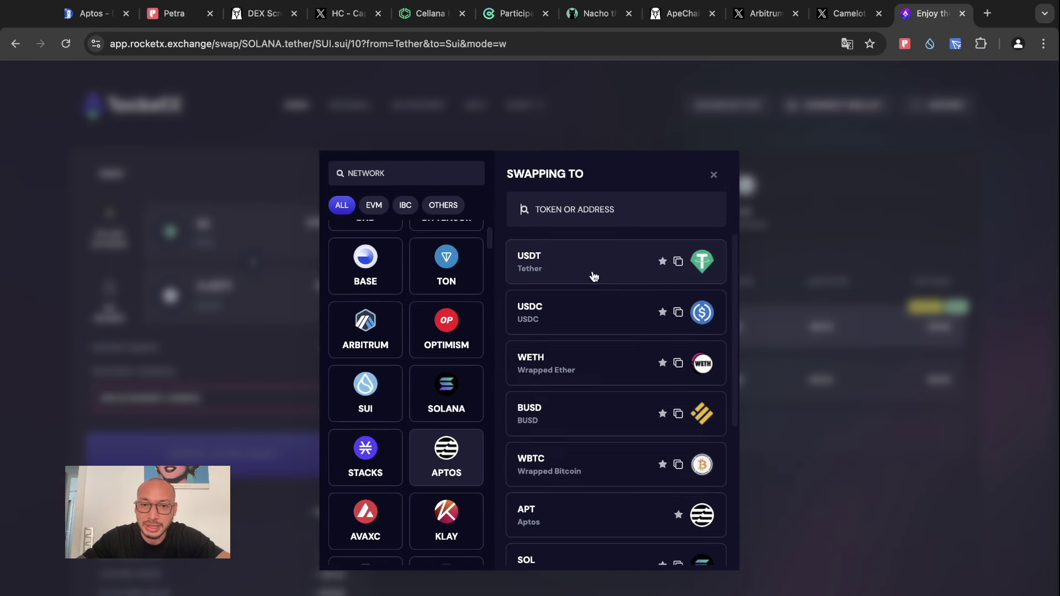
scroll(629, 464, "down", 3)
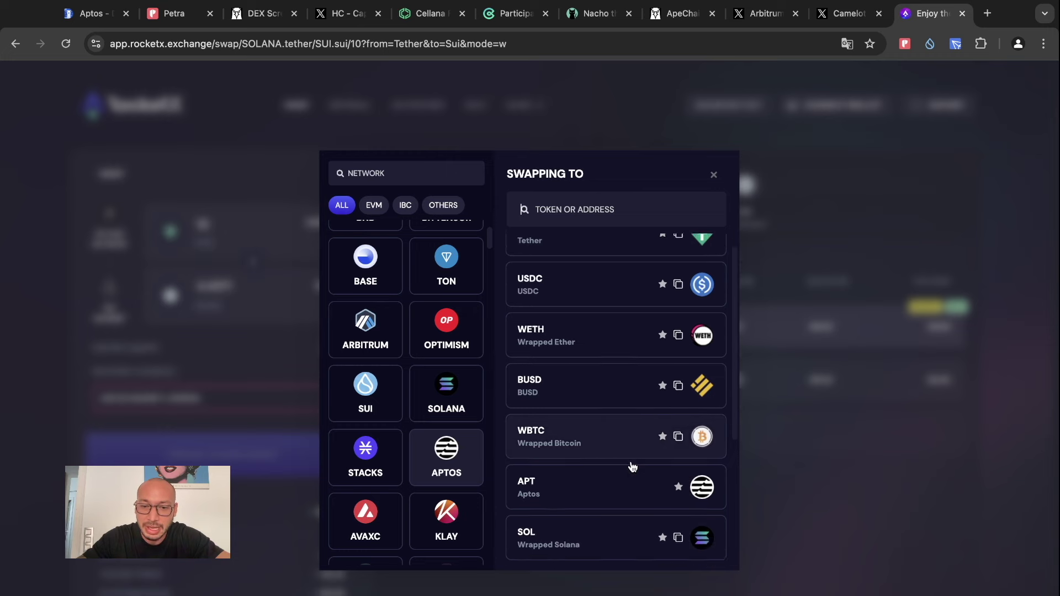
left_click(598, 372)
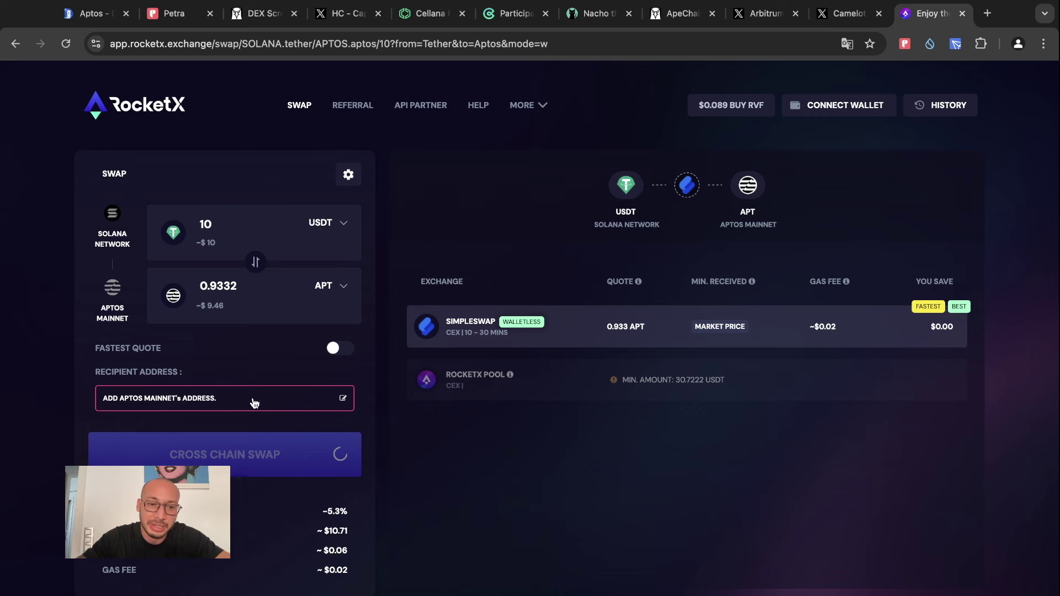
View the Aptos Mainnet recipient address entry for the swap, cancel it and close the RocketX page.
left_click(334, 400)
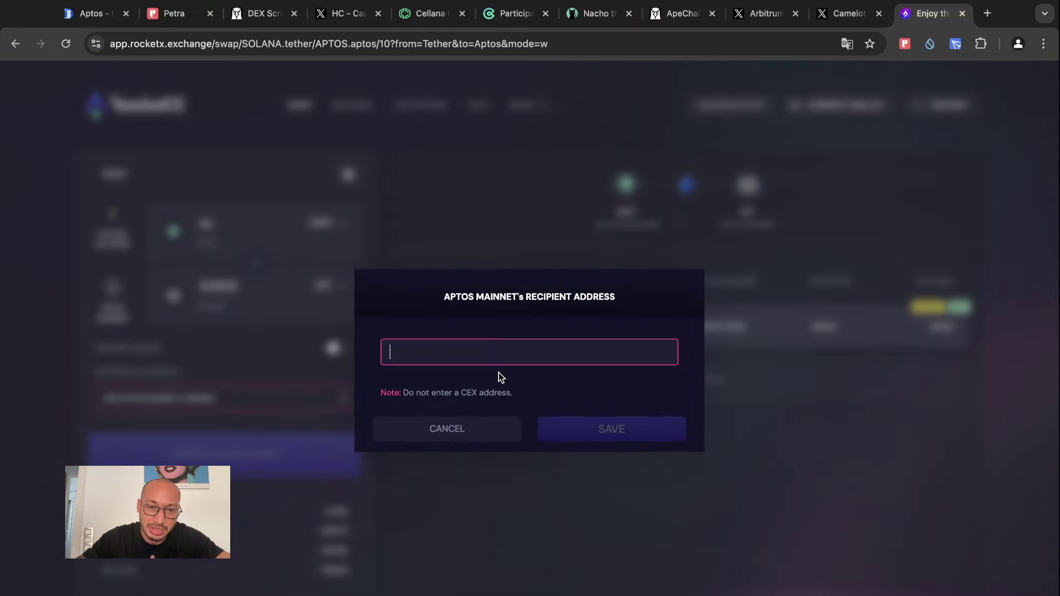
left_click(488, 433)
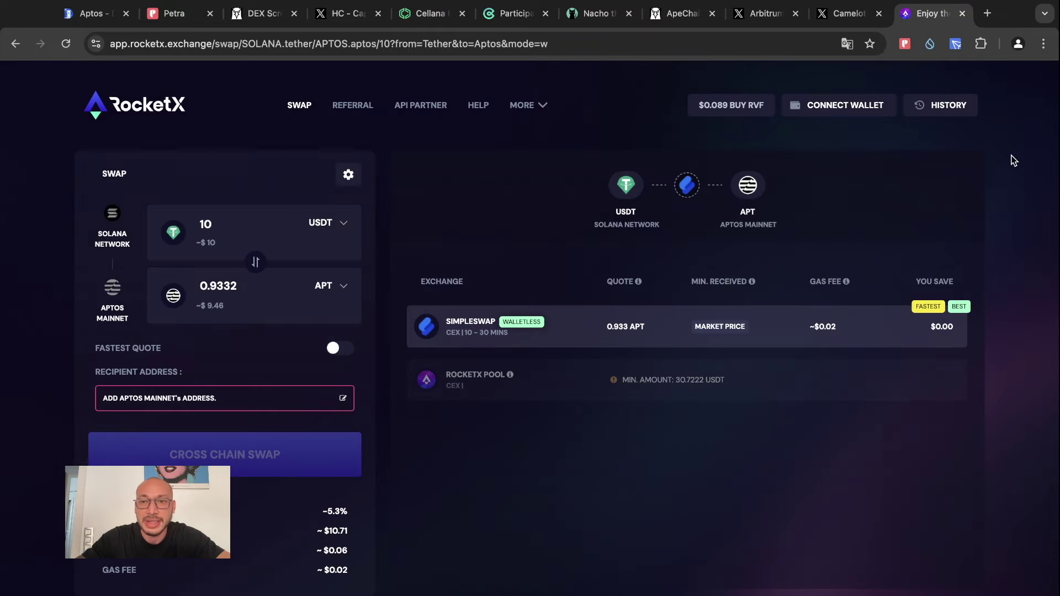
left_click(962, 13)
Switch to DEX Screener and show the trading pairs of the Aptos chain.
left_click(265, 13)
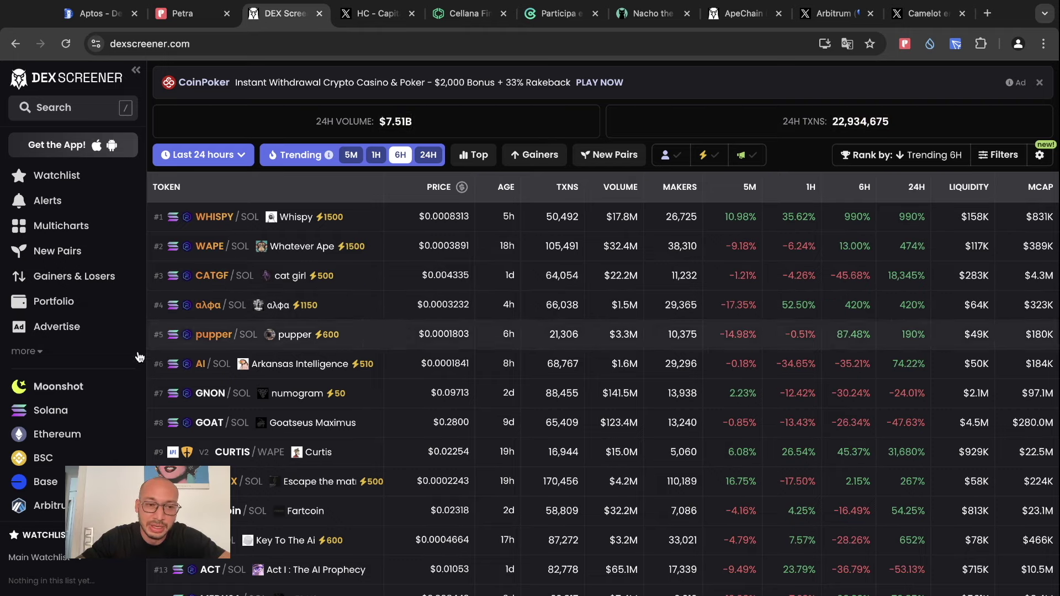
scroll(63, 453, "down", 5)
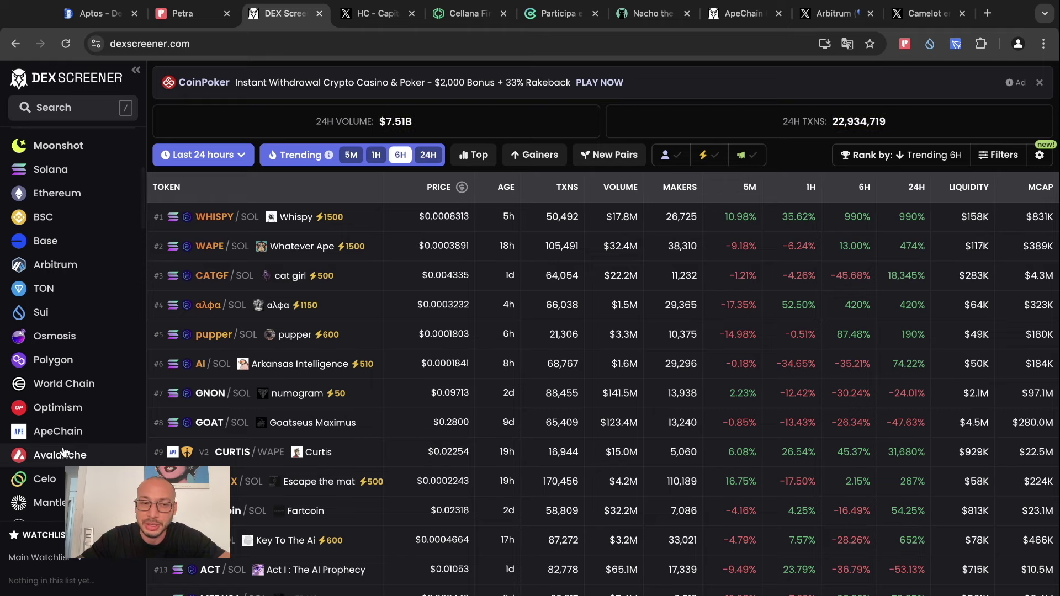
scroll(63, 450, "down", 2)
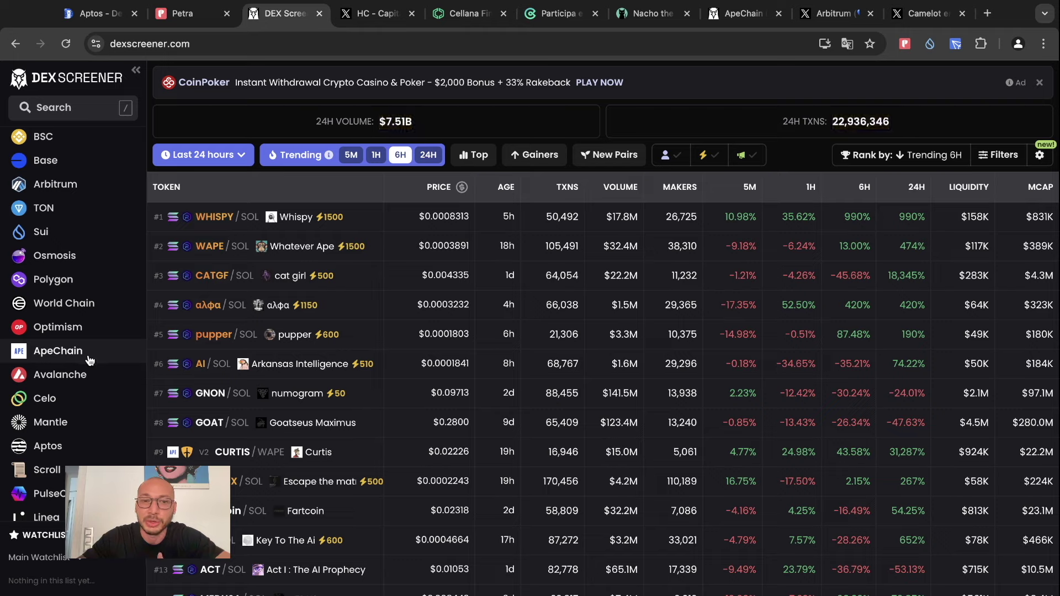
scroll(30, 406, "down", 1)
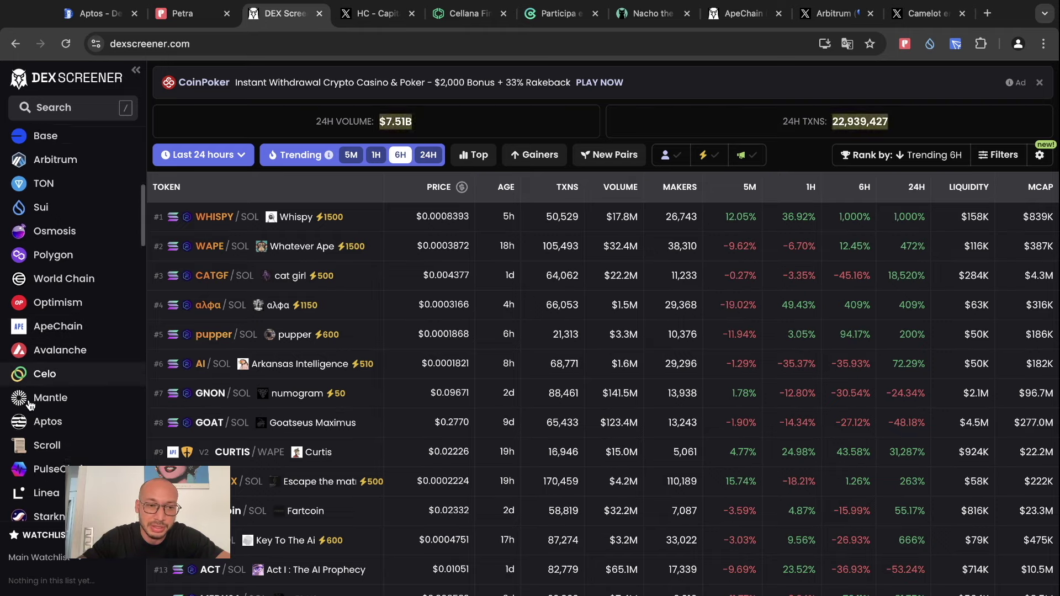
scroll(30, 406, "down", 3)
scroll(63, 358, "down", 2)
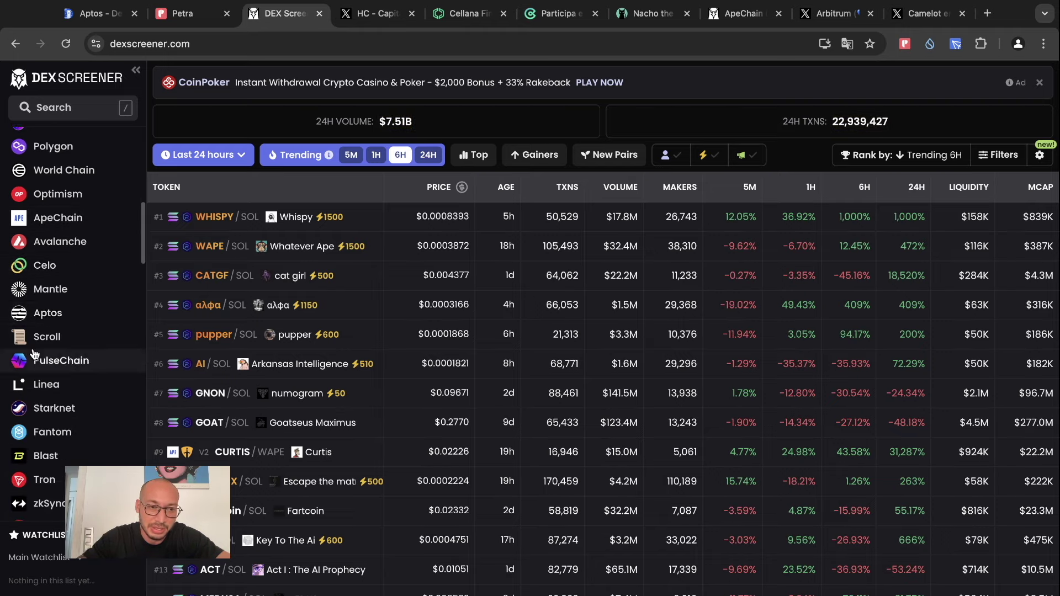
left_click(58, 314)
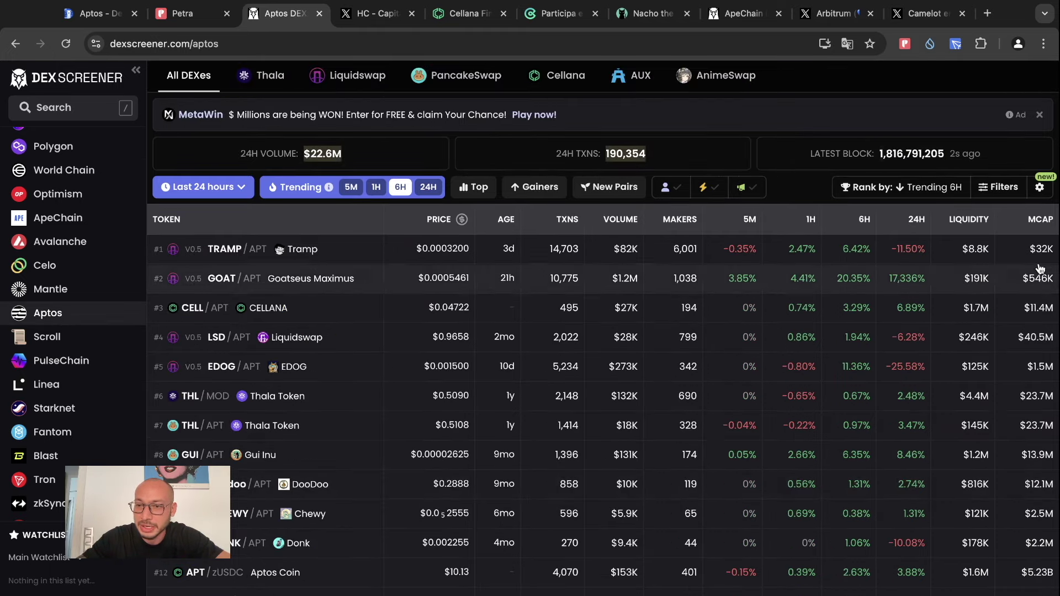
Sort the Aptos pairs by market cap, highest first, and look through the ranked tokens and their exchanges.
left_click(1041, 220)
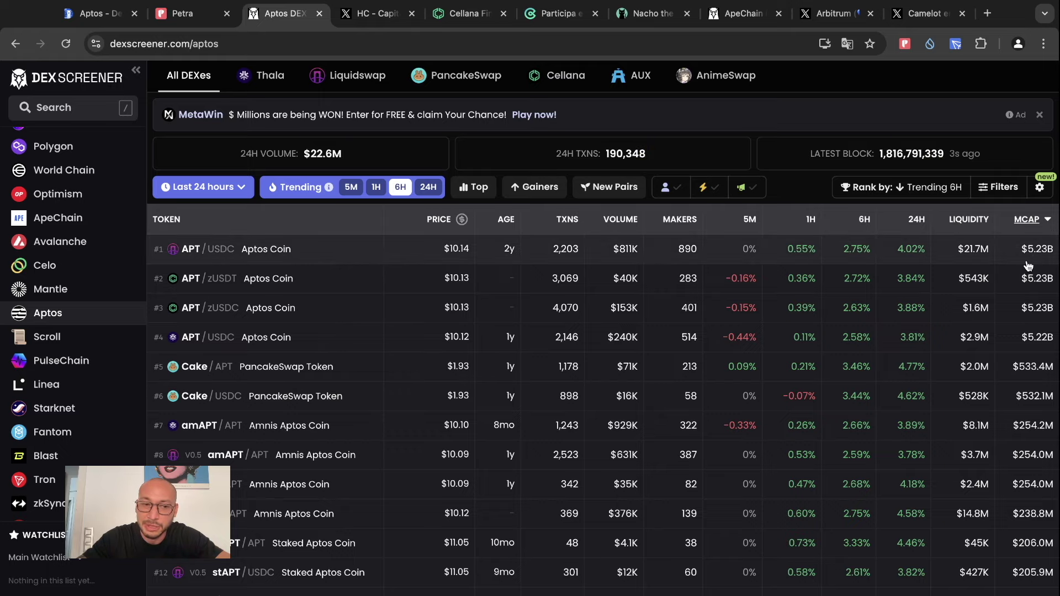
scroll(827, 430, "down", 3)
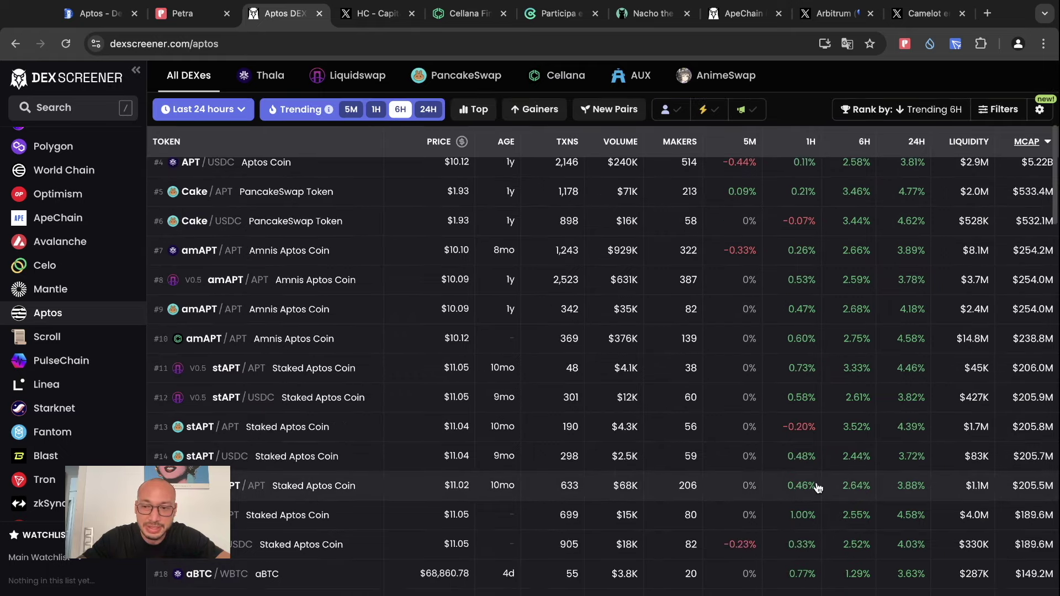
scroll(818, 487, "down", 3)
scroll(811, 485, "up", 2)
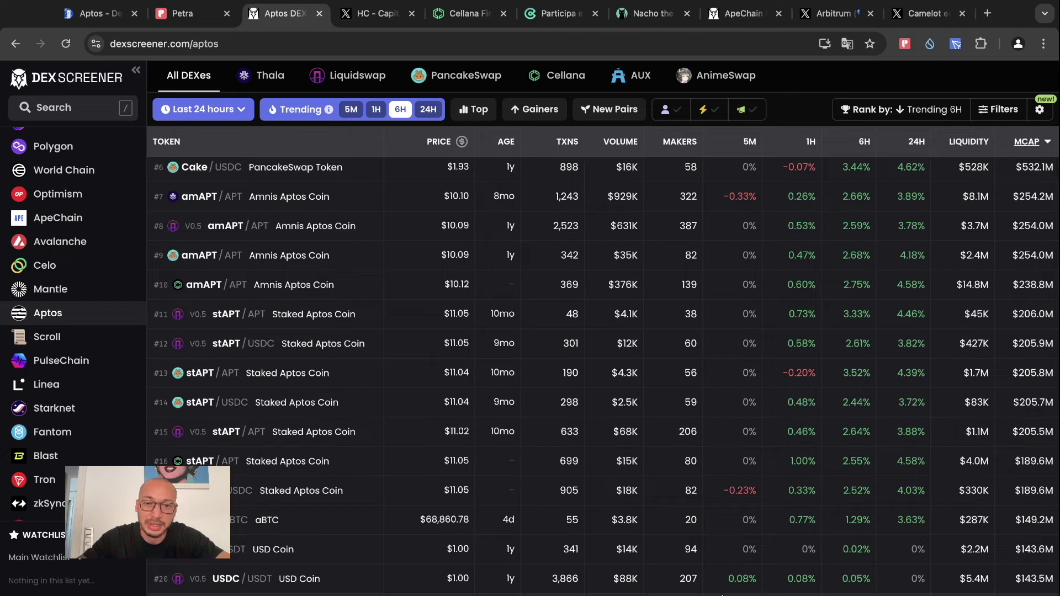
scroll(481, 435, "down", 5)
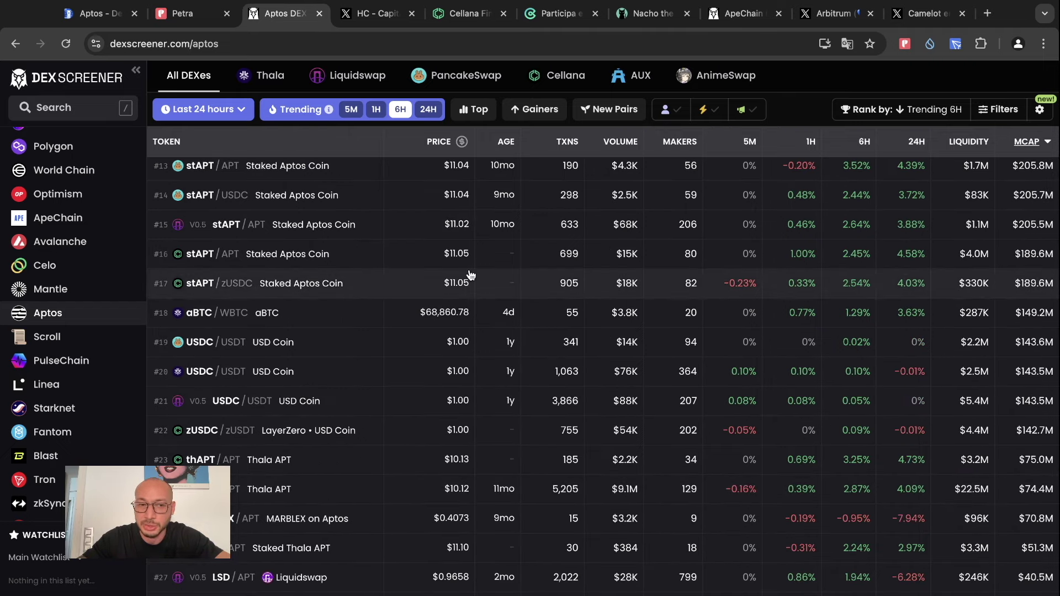
scroll(305, 317, "up", 2)
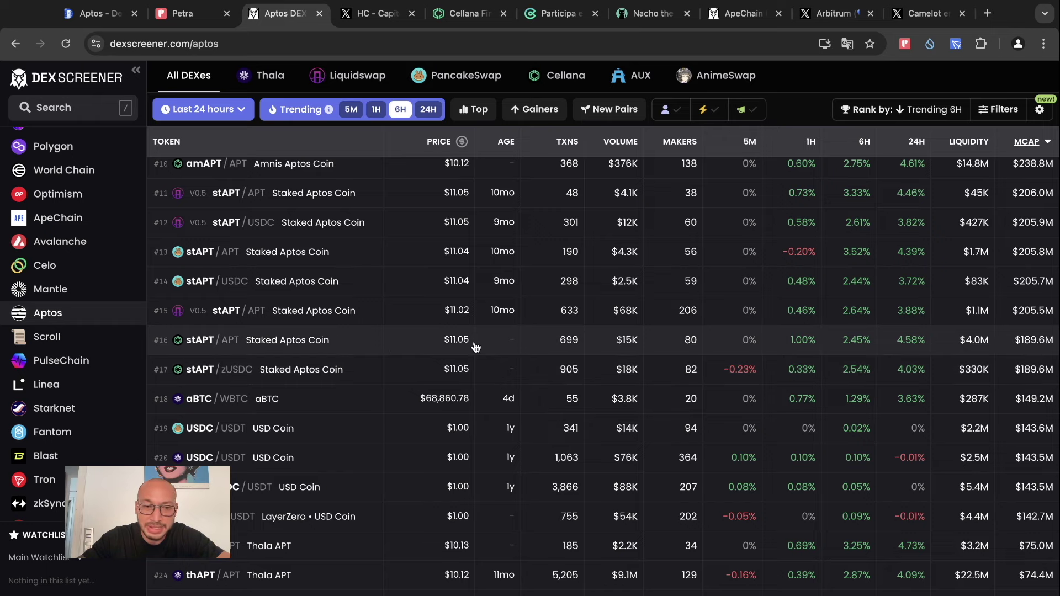
scroll(473, 346, "up", 1)
scroll(469, 389, "down", 8)
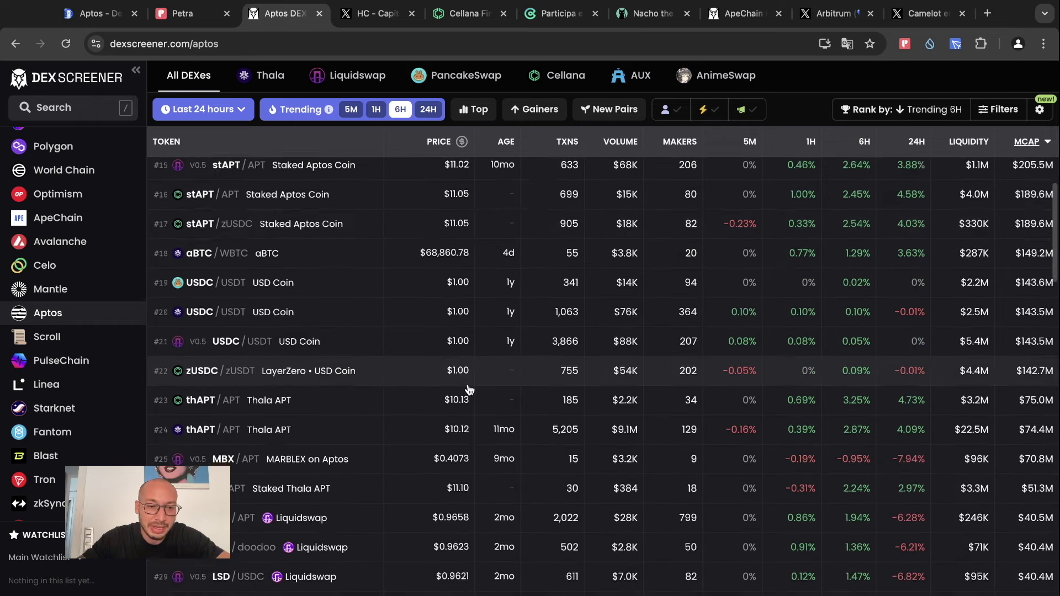
scroll(254, 508, "down", 6)
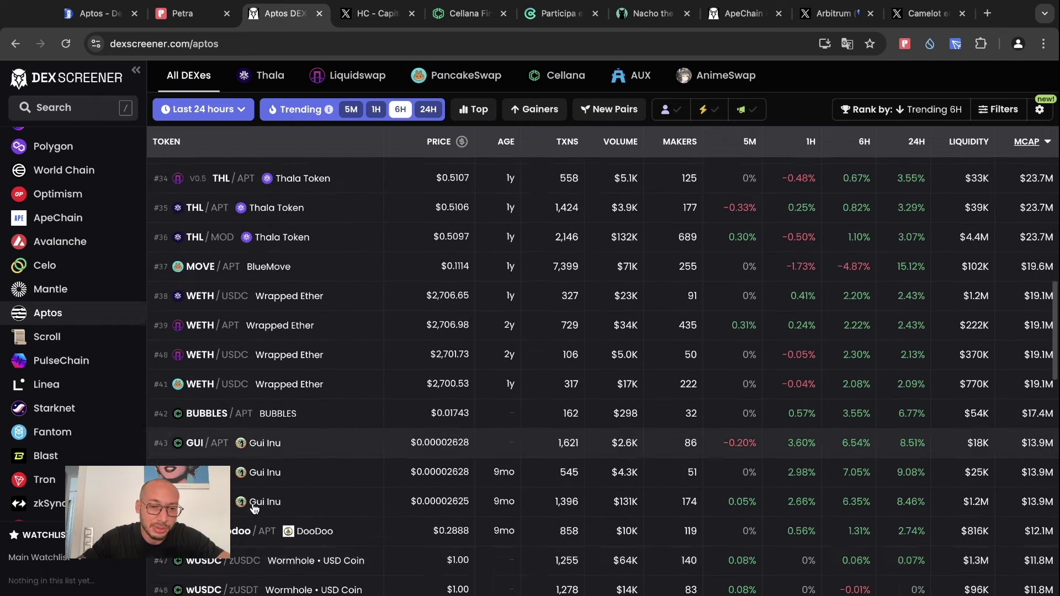
scroll(176, 432, "up", 3)
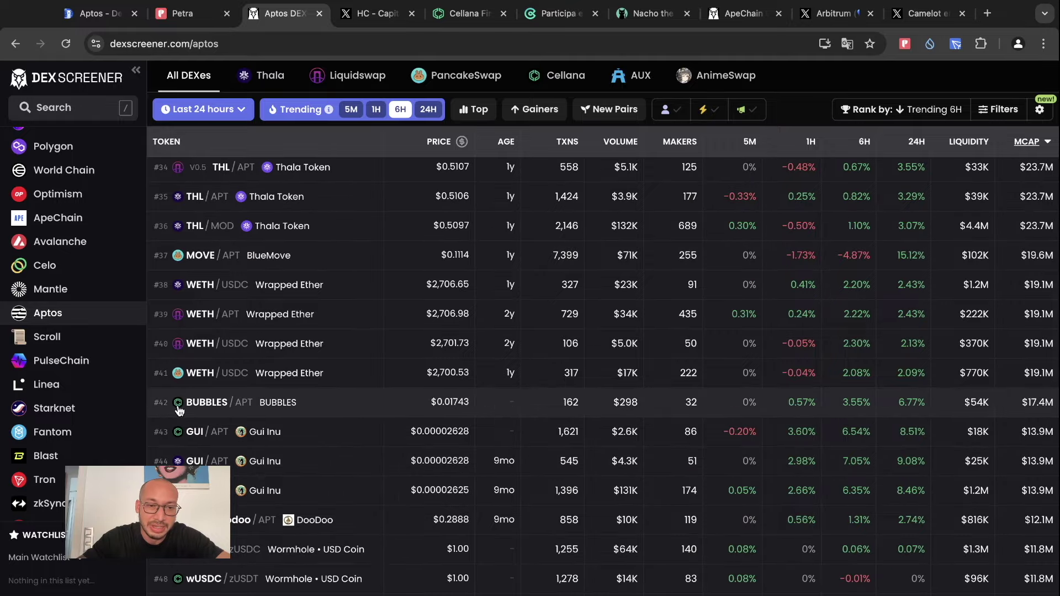
Check the pair pages of BUBBLES/APT on Cellana and WETH/USDC on Liquidswap, returning to the Aptos list after each.
left_click(180, 406)
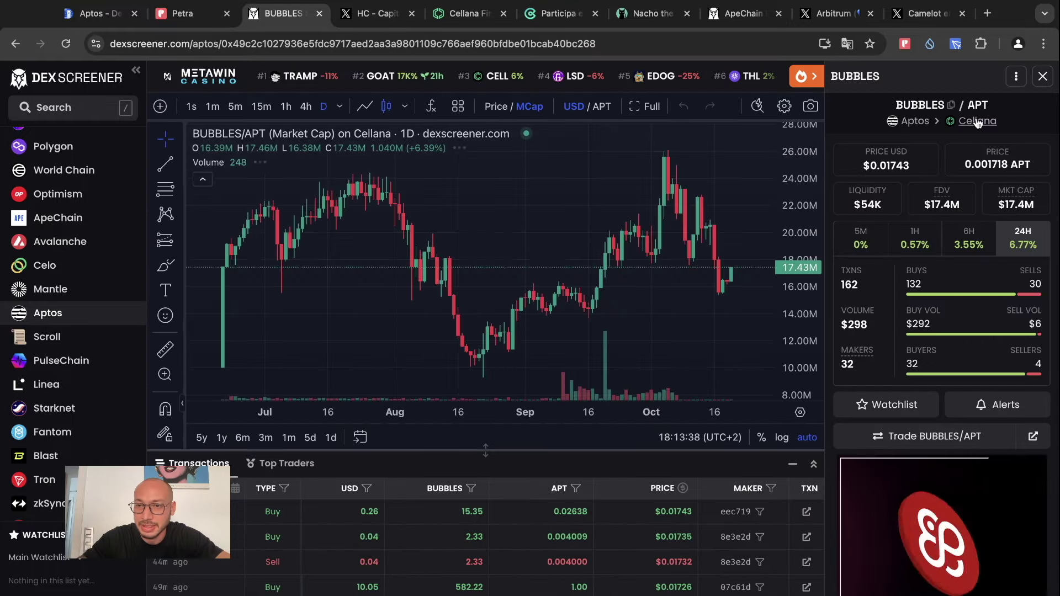
left_click(15, 44)
left_click(187, 342)
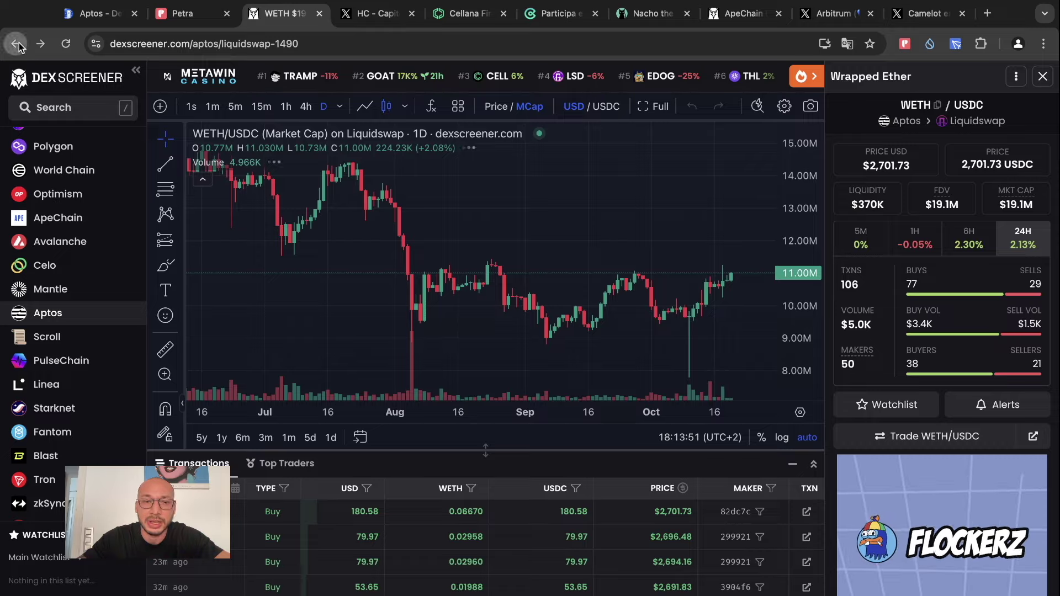
key("alt+Left")
Look through the Aptos pairs in their six-hour trending order, comparing ages, volumes and market caps.
scroll(550, 538, "down", 15)
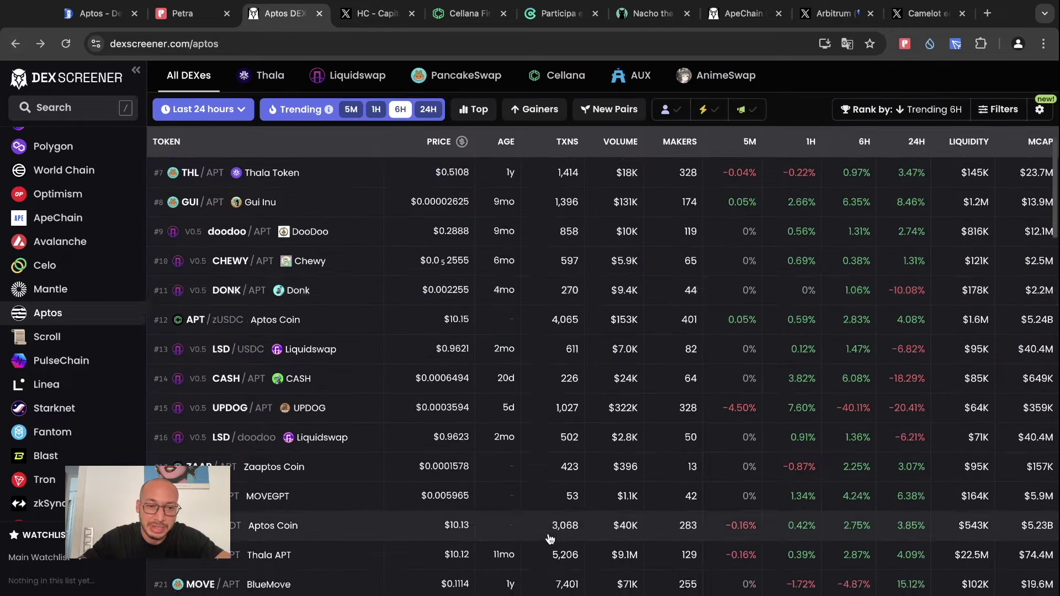
scroll(549, 538, "down", 10)
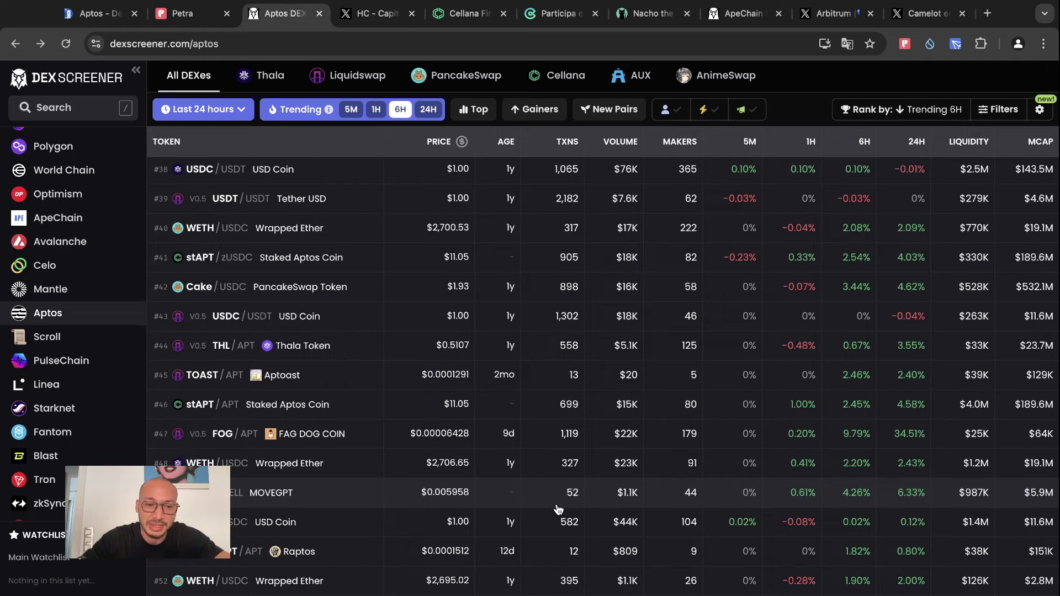
scroll(514, 418, "up", 4)
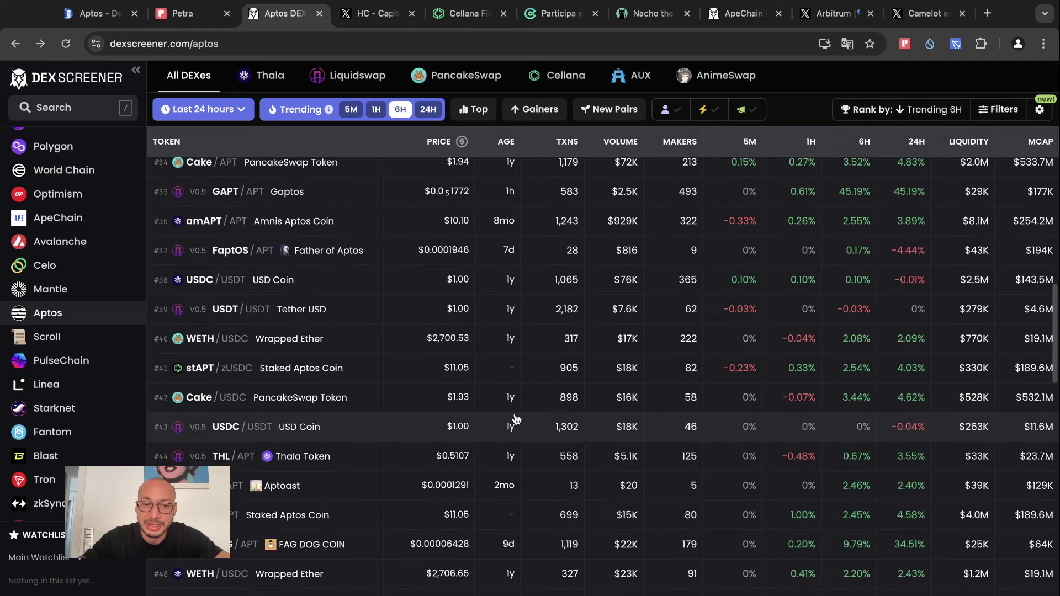
scroll(516, 419, "down", 10)
scroll(516, 419, "down", 6)
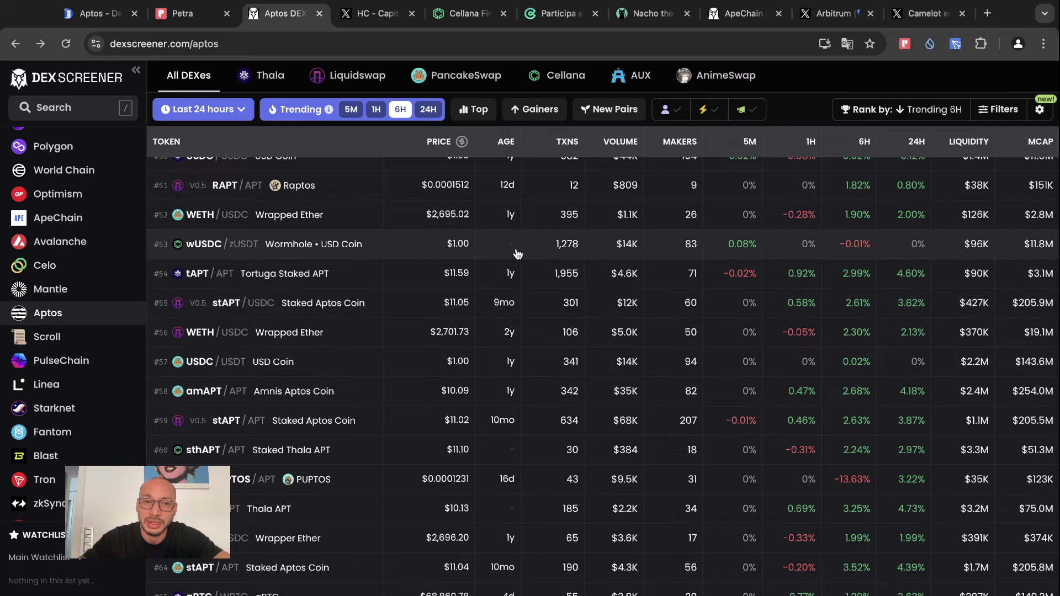
scroll(584, 436, "down", 4)
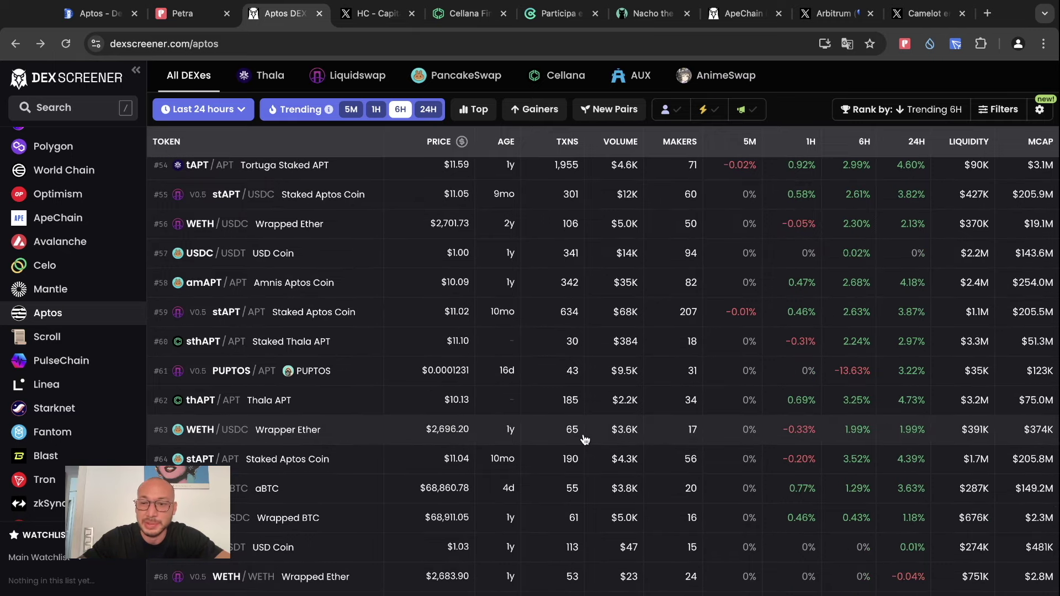
scroll(585, 439, "up", 3)
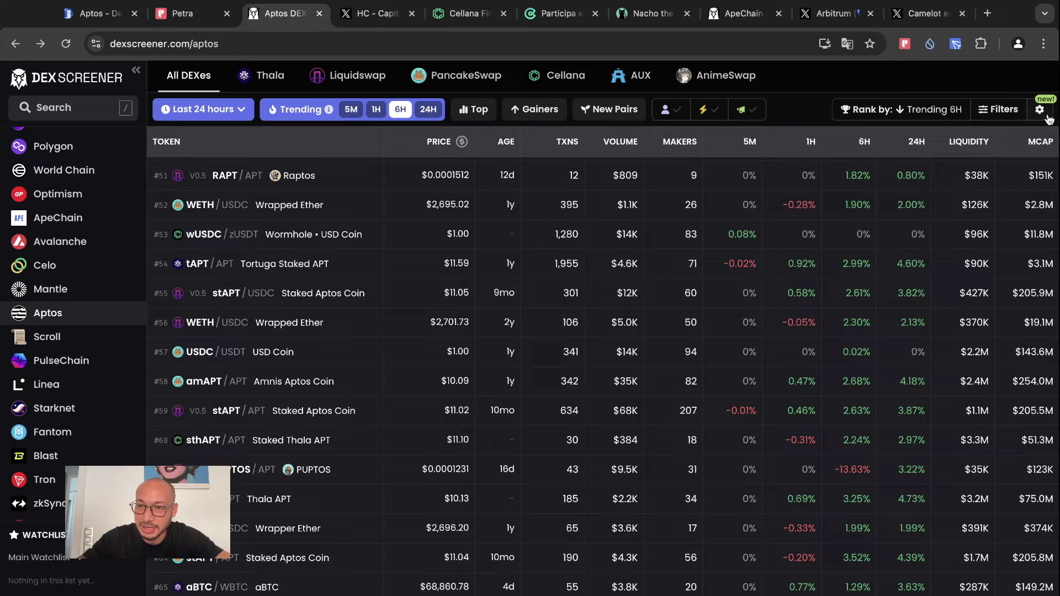
Sort the Aptos pairs by market cap again, highest first, and browse down to the Gui Inu pairs.
left_click(1038, 143)
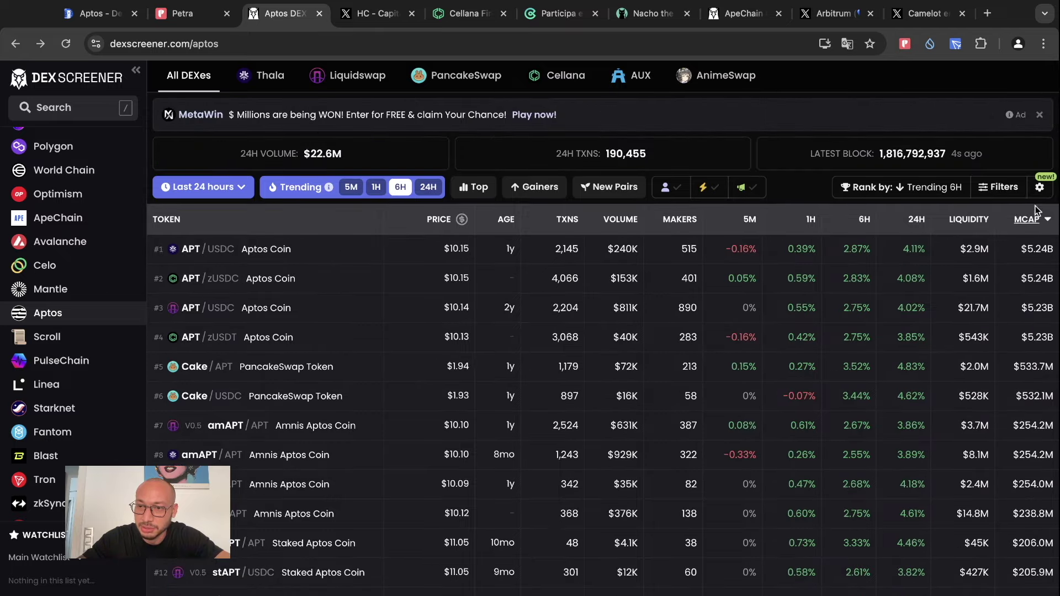
scroll(944, 378, "down", 10)
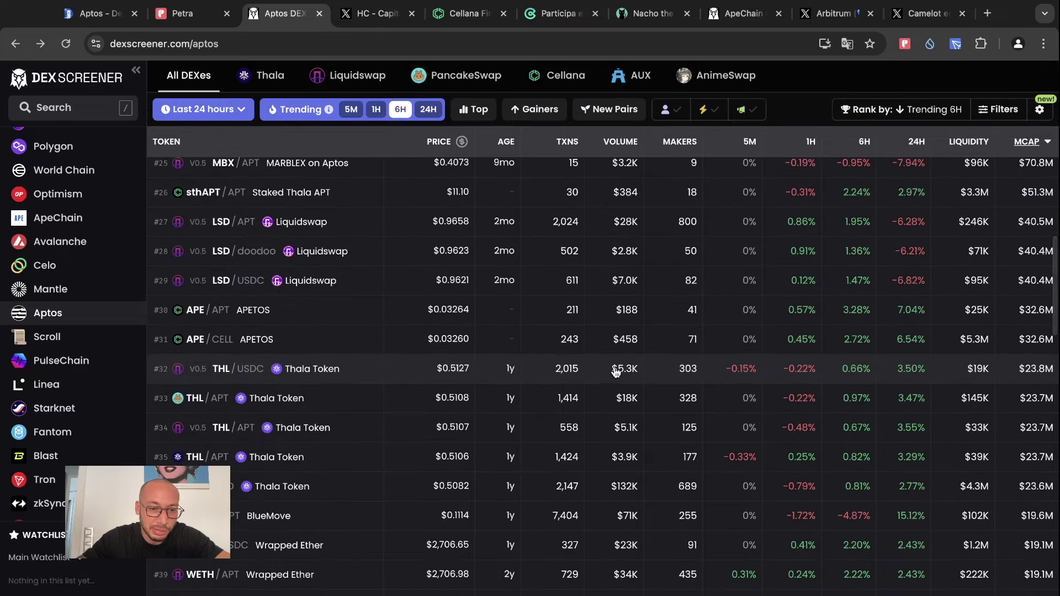
scroll(615, 371, "down", 6)
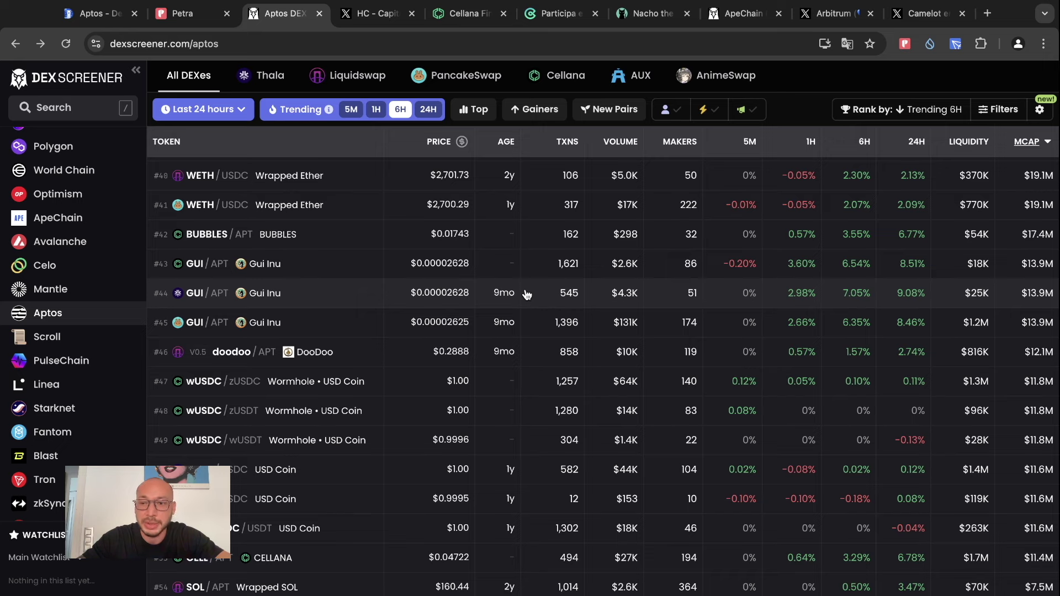
Examine the full market cap history of GUI/APT on Cellana with a compressed vertical scale, then return to the Aptos list.
left_click(269, 268)
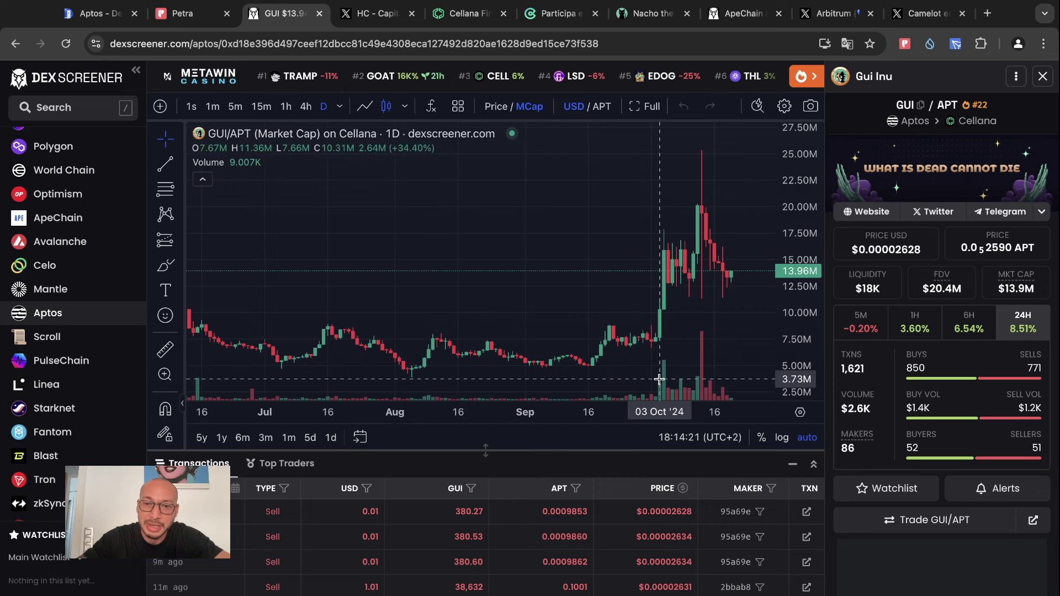
scroll(662, 370, "down", 5)
scroll(644, 351, "down", 5)
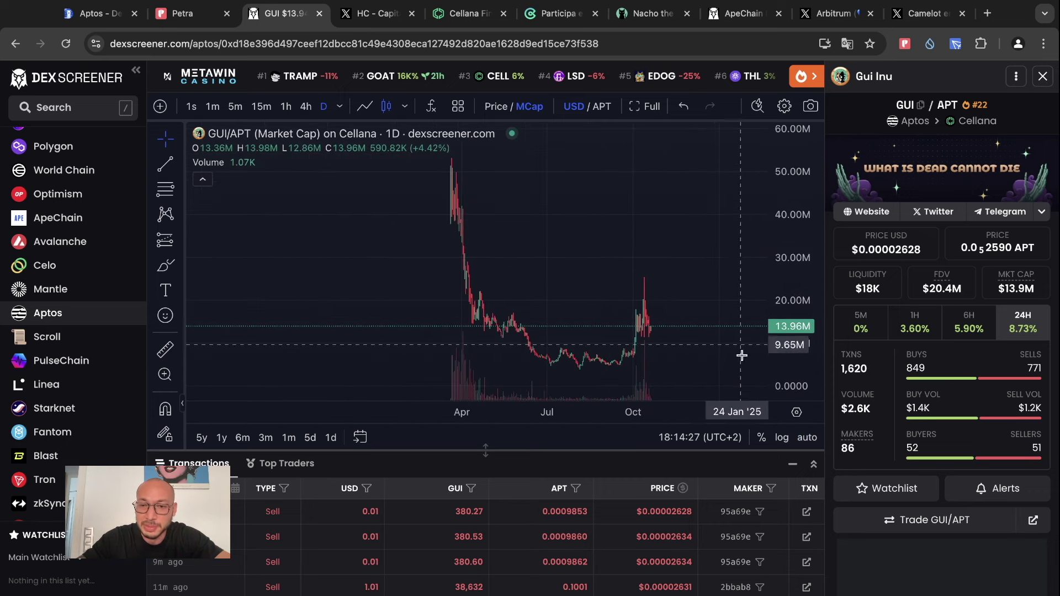
left_click_drag(789, 213, 790, 259)
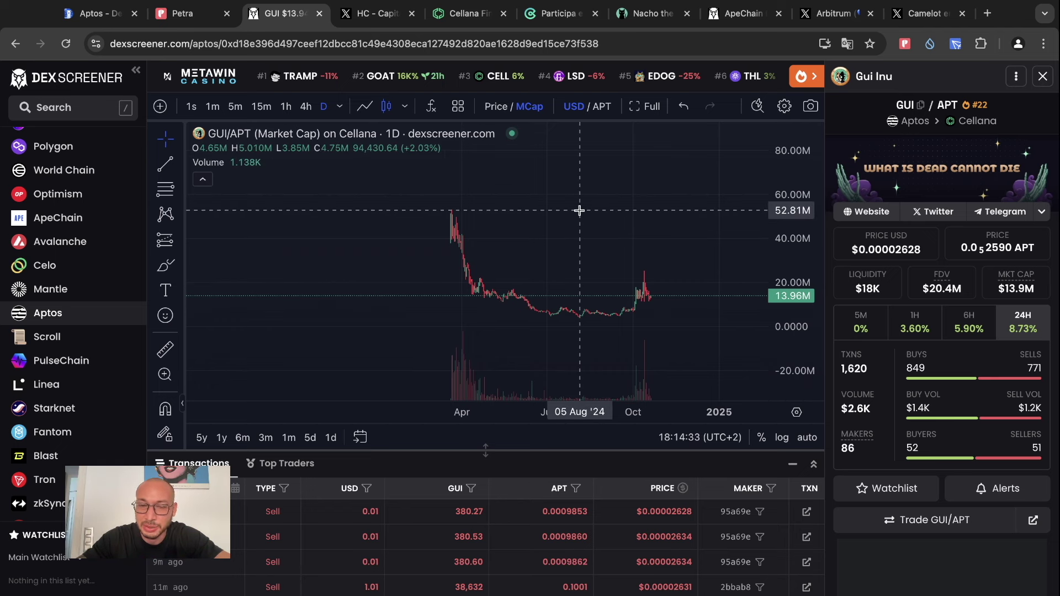
left_click(16, 43)
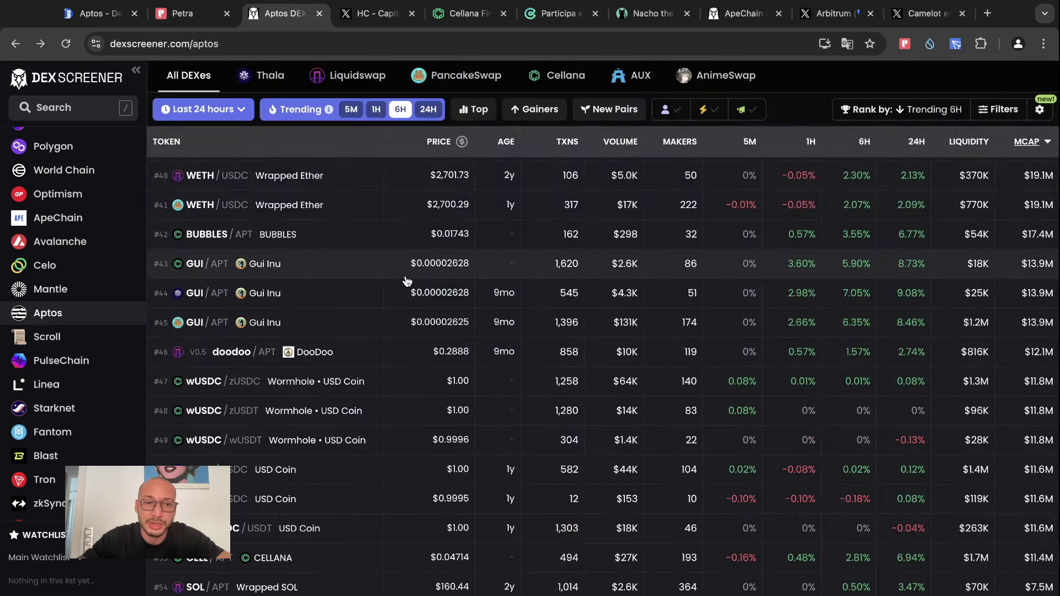
Find the CHEWY/APT pair on Liquidswap in the Aptos list and view its full market cap history on the chart.
scroll(407, 281, "down", 5)
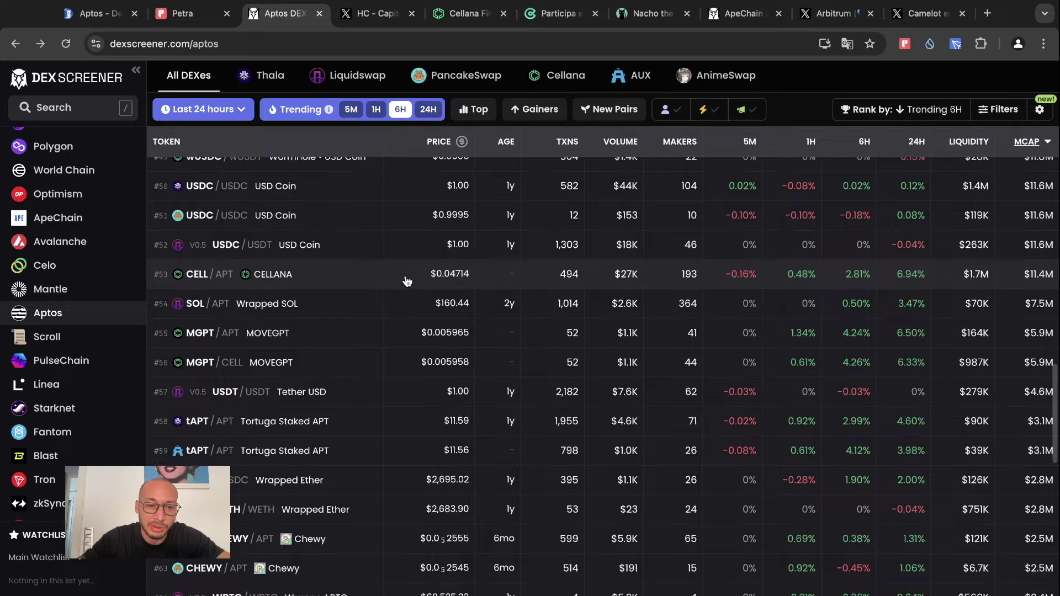
scroll(407, 282, "down", 4)
left_click(346, 346)
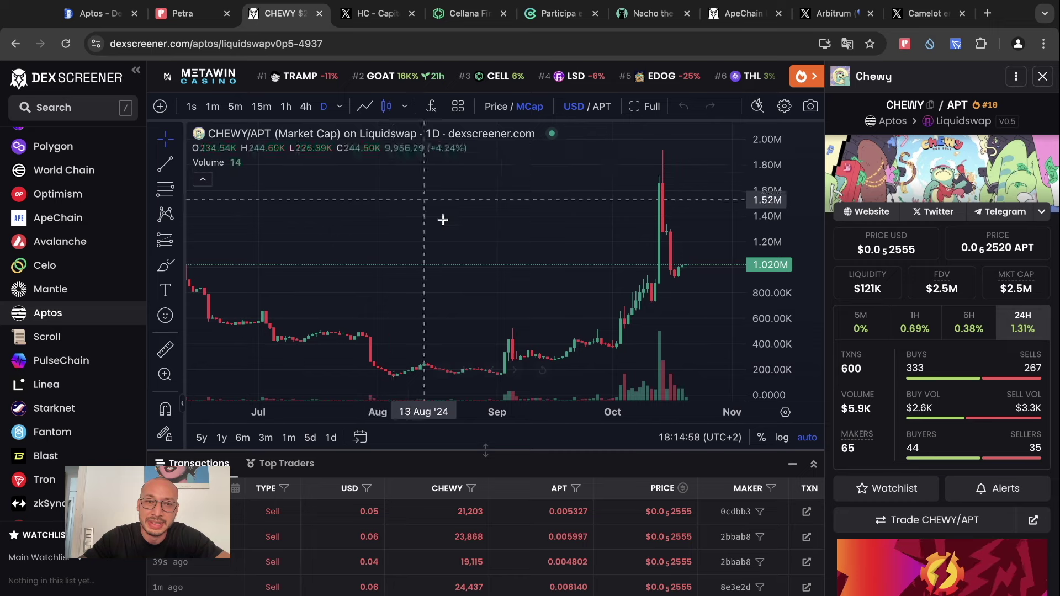
scroll(528, 307, "down", 5)
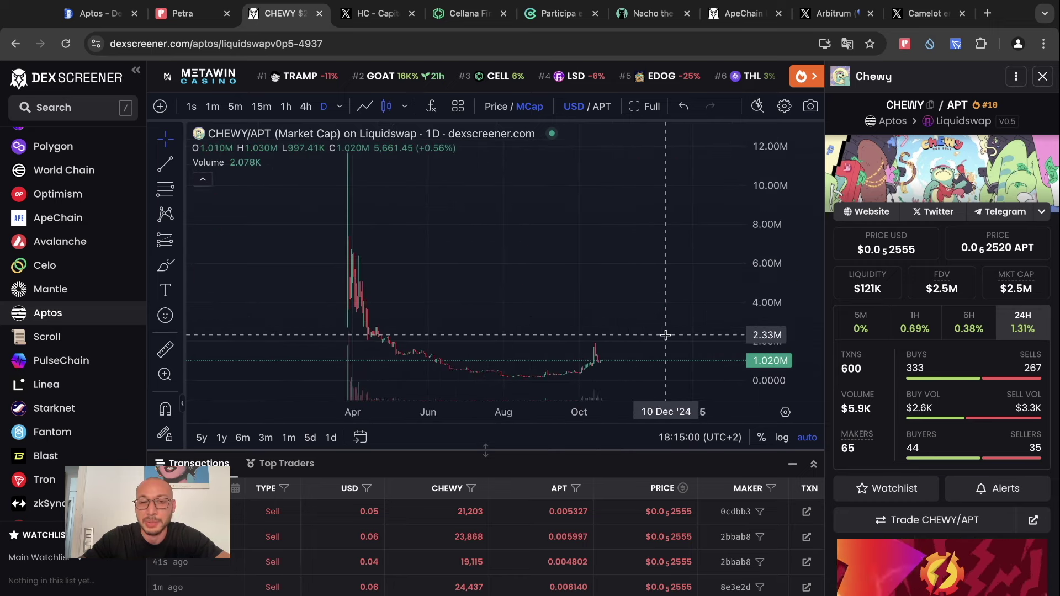